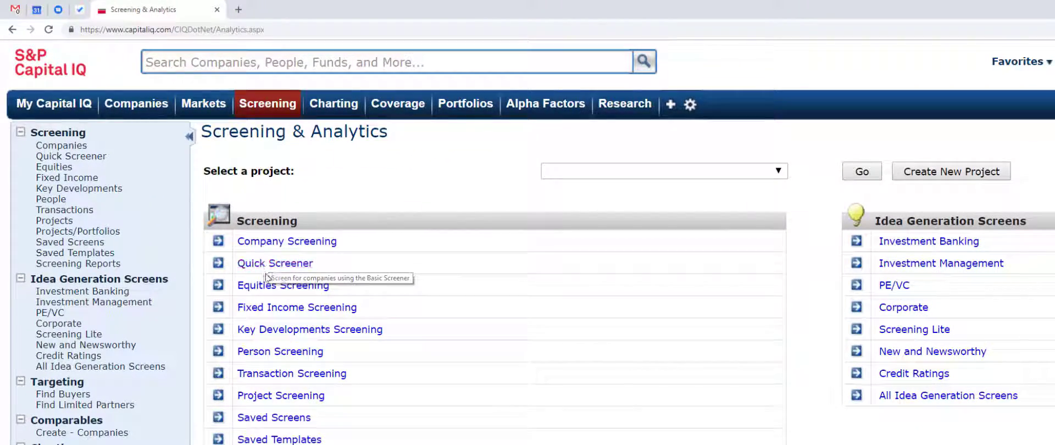
Open the Equity Screening page with Equities as the screen type.
{"action": "left_click", "coordinate": [259, 286]}
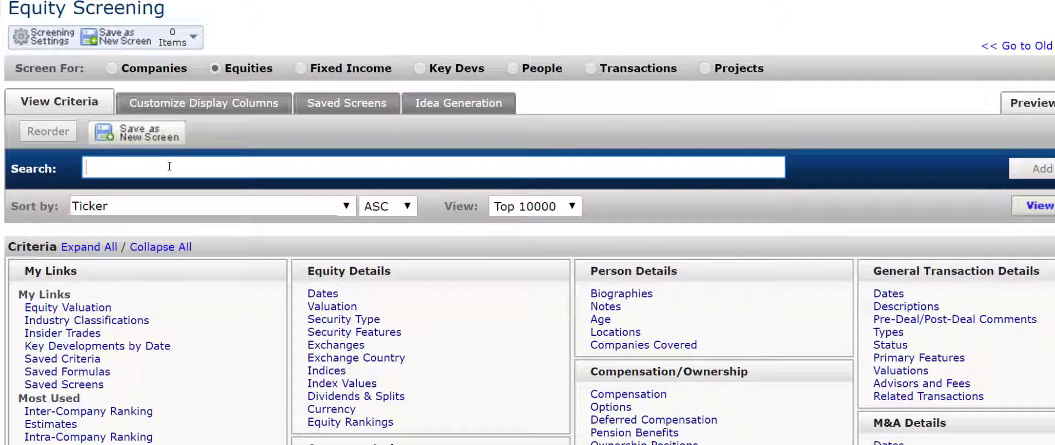
Add an Exchanges criterion for All US Exchanges, matching 20844 securities.
{"action": "type", "text": "changes"}
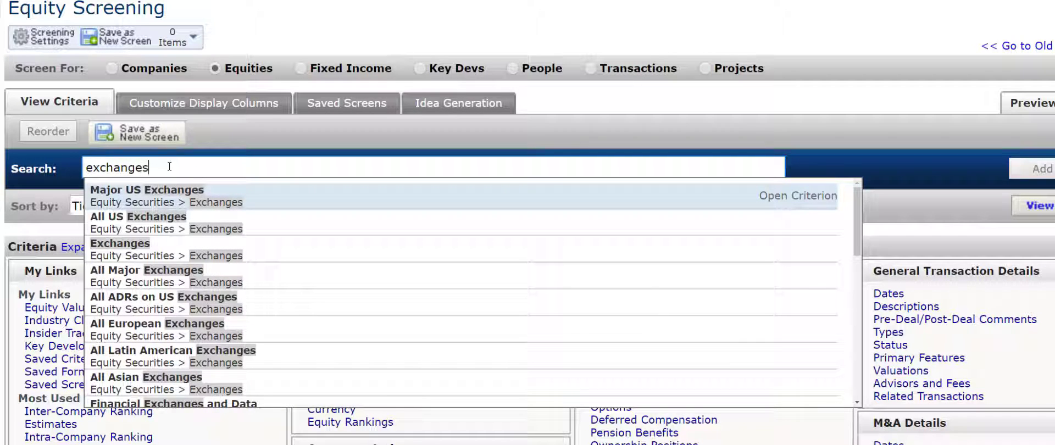
{"action": "left_click", "coordinate": [280, 228]}
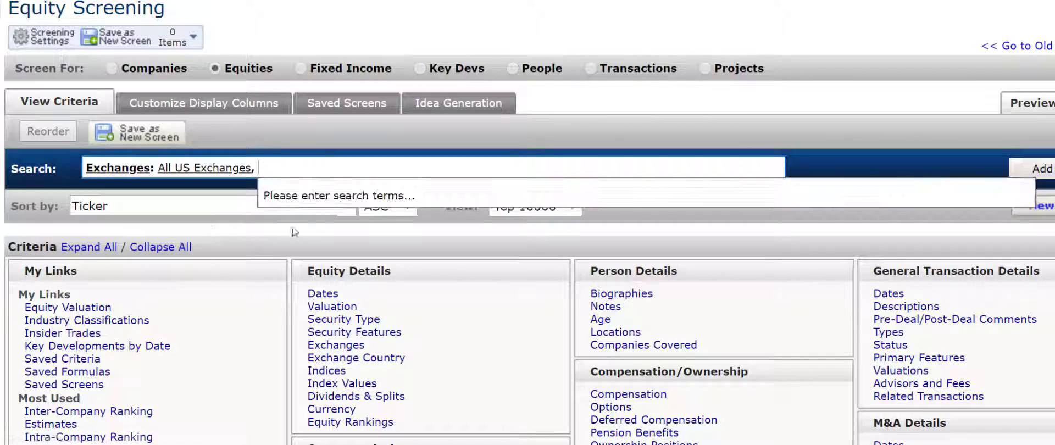
{"action": "key", "text": "Return"}
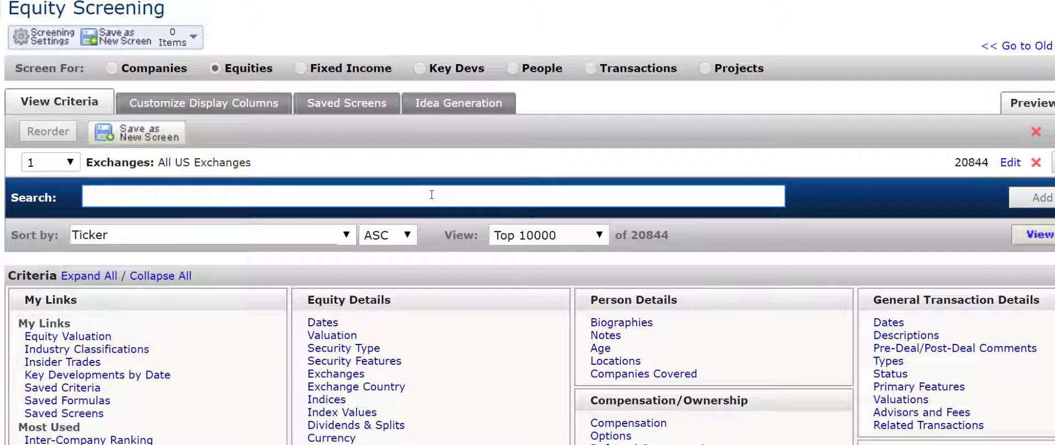
{"action": "type", "text": "industry"}
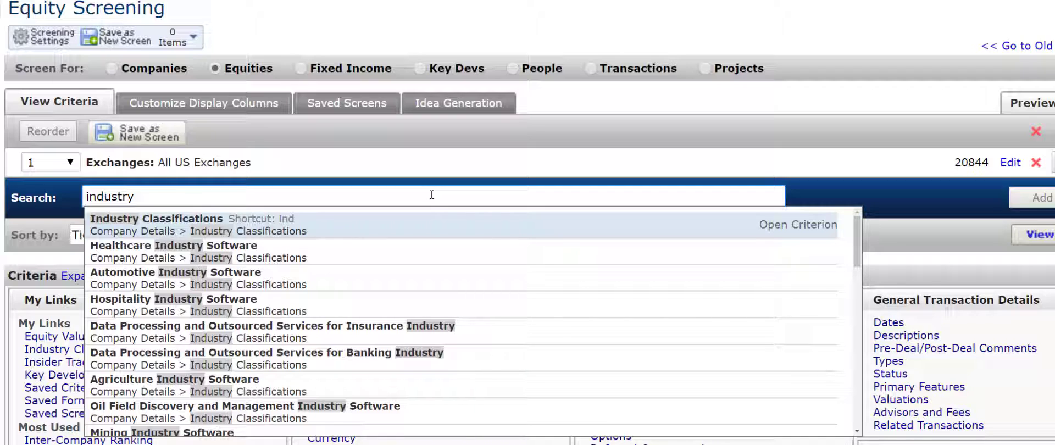
{"action": "type", "text": " cl"}
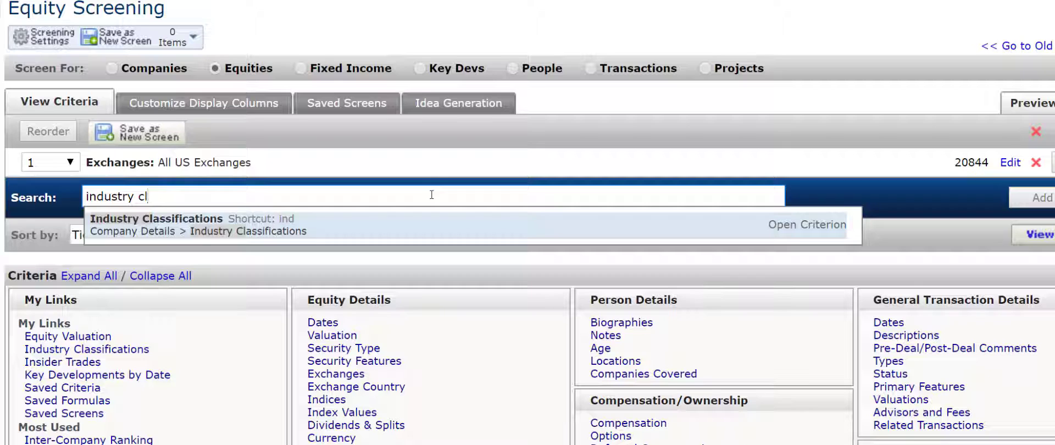
Add an Industry Classifications criterion for Equity Real Estate Investment Trusts (REITs), leaving 424 matches.
{"action": "key", "text": "Return"}
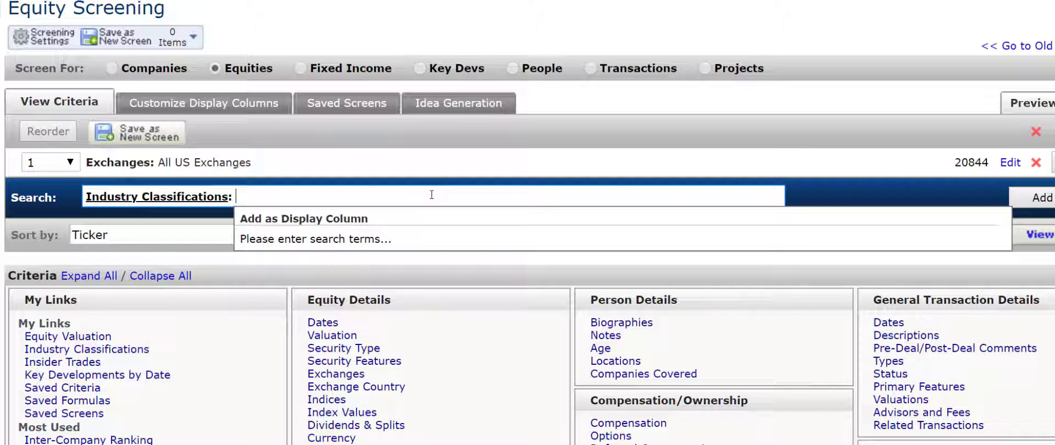
{"action": "type", "text": "equity"}
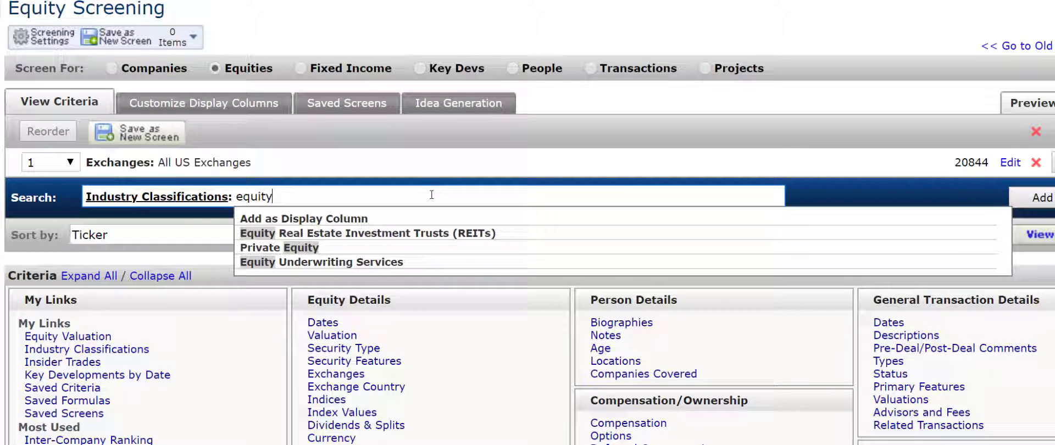
{"action": "key", "text": "Down"}
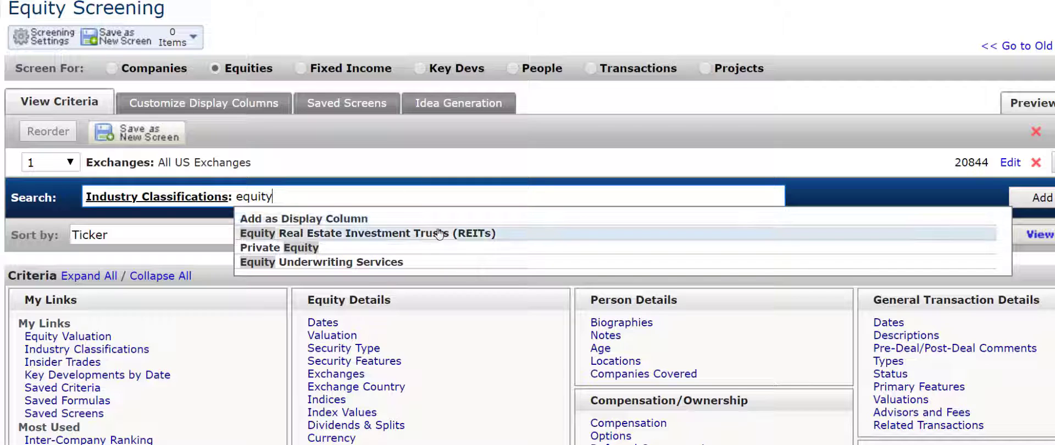
{"action": "key", "text": "Down"}
{"action": "key", "text": "Return"}
{"action": "left_click", "coordinate": [1030, 197]}
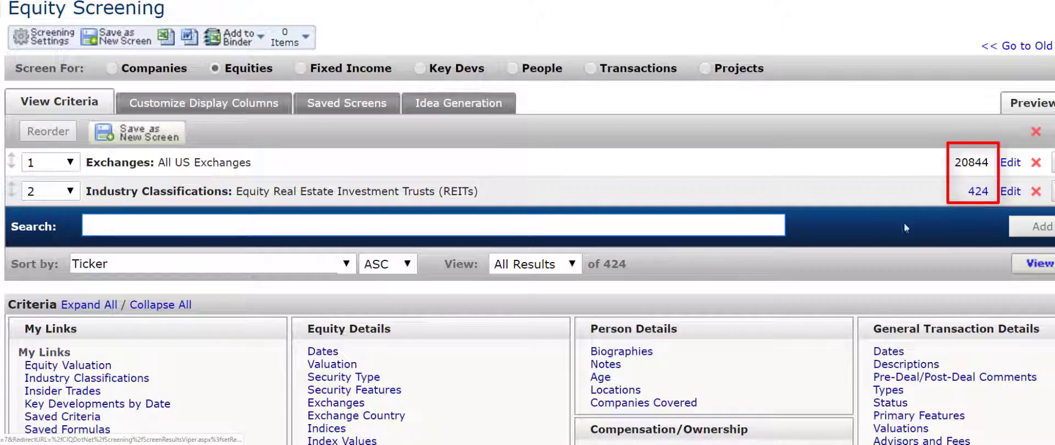
Search 'dividend' and select the Dividend Yield criterion.
{"action": "left_click", "coordinate": [610, 220]}
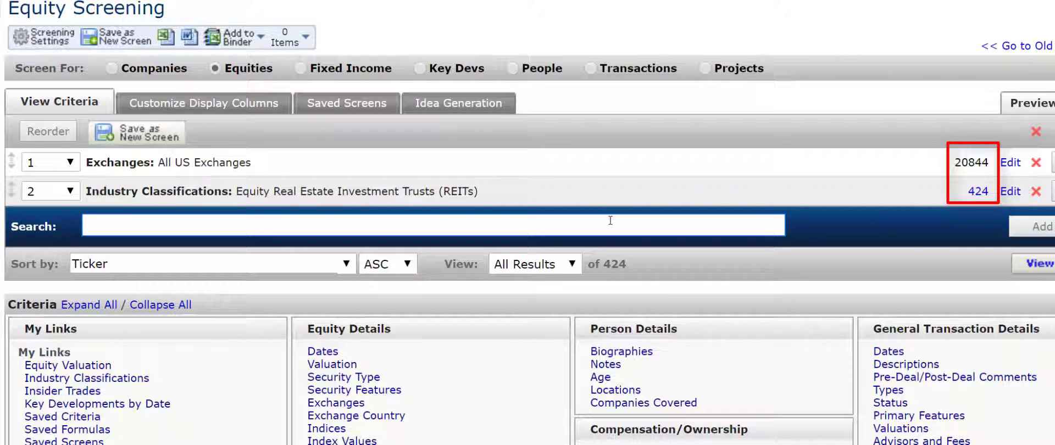
{"action": "type", "text": "divde"}
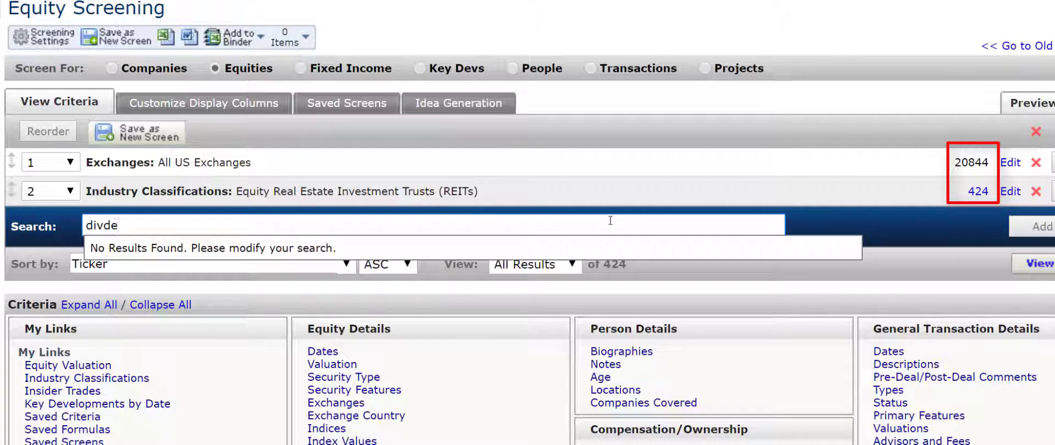
{"action": "key", "text": "BackSpace"}
{"action": "key", "text": "BackSpace"}
{"action": "type", "text": "end"}
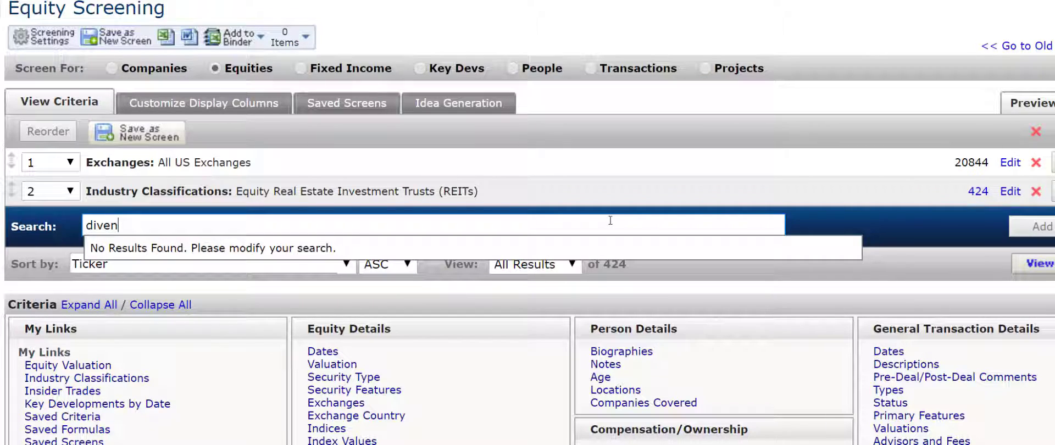
{"action": "key", "text": "BackSpace"}
{"action": "key", "text": "BackSpace"}
{"action": "type", "text": "iden"}
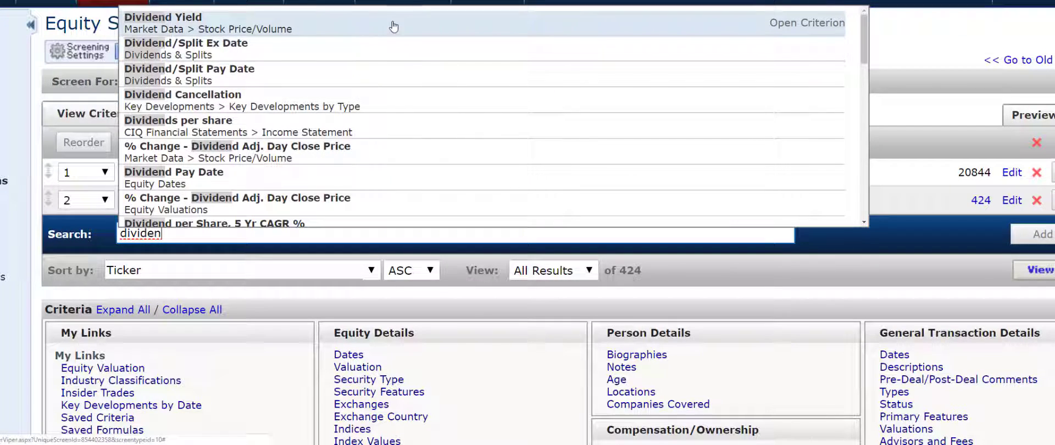
{"action": "left_click", "coordinate": [324, 27]}
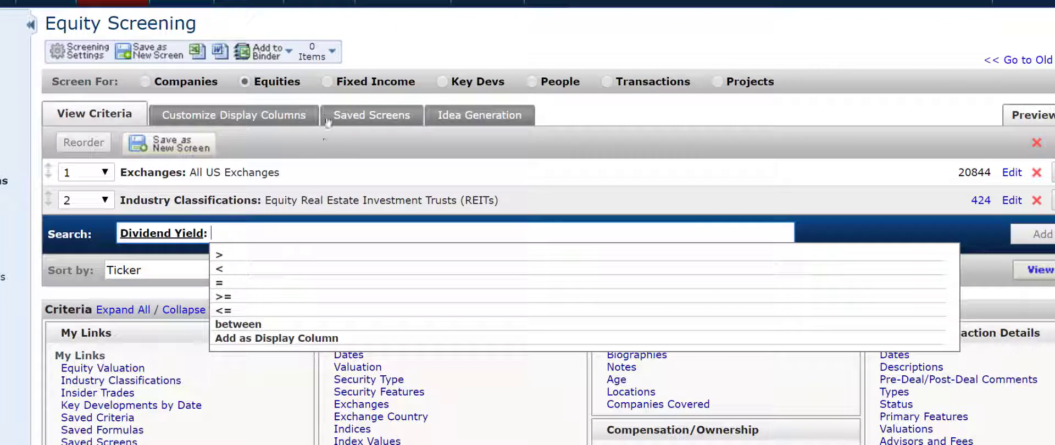
Require latest Dividend Yield greater than 7% and add it, leaving 116 REITs.
{"action": "left_click", "coordinate": [234, 254]}
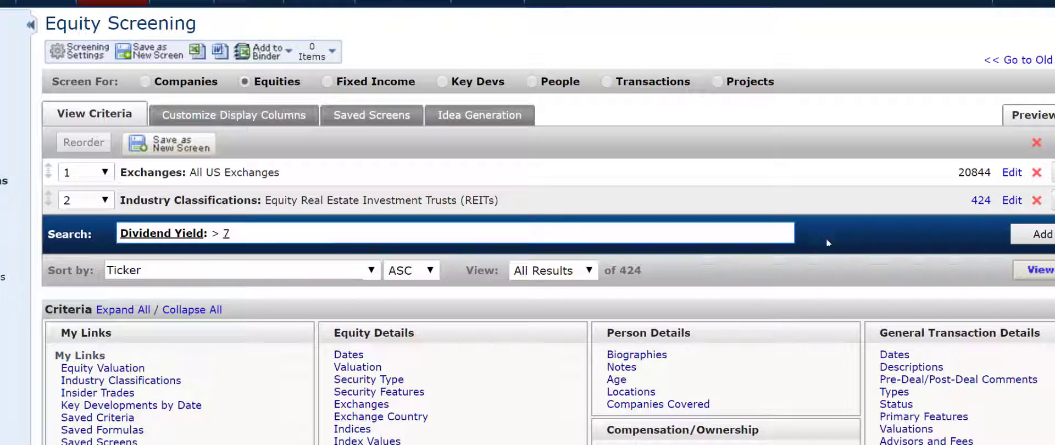
{"action": "key", "text": "Tab"}
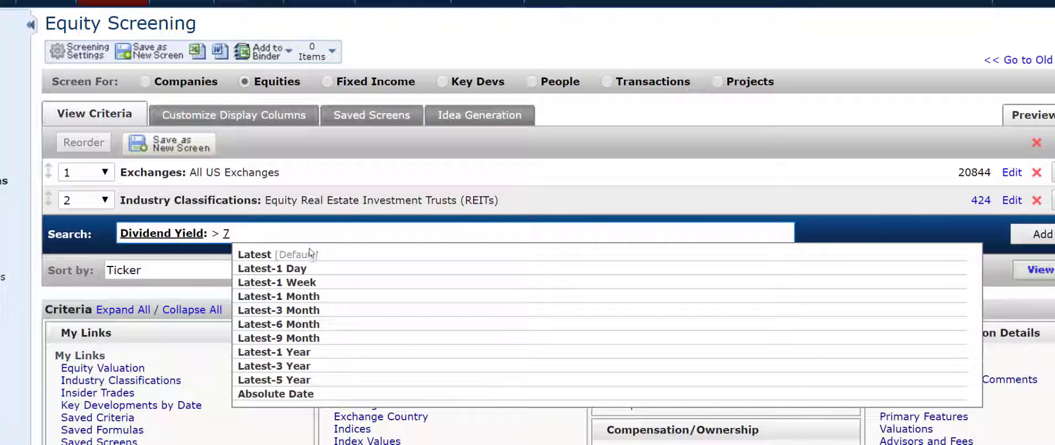
{"action": "left_click", "coordinate": [973, 255]}
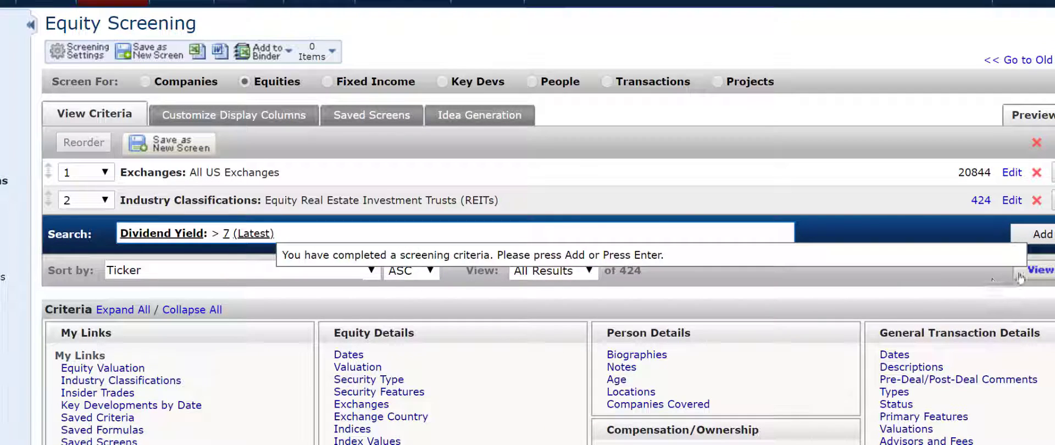
{"action": "left_click", "coordinate": [1033, 235]}
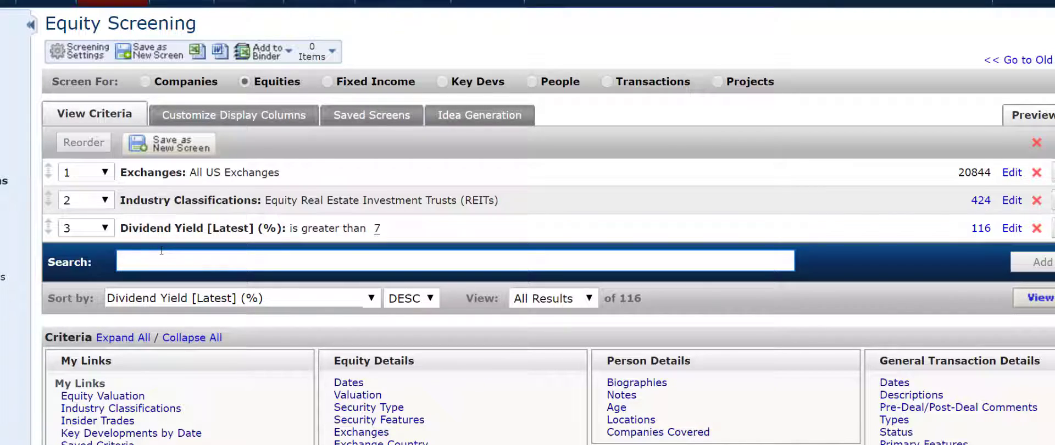
{"action": "type", "text": "ffo"}
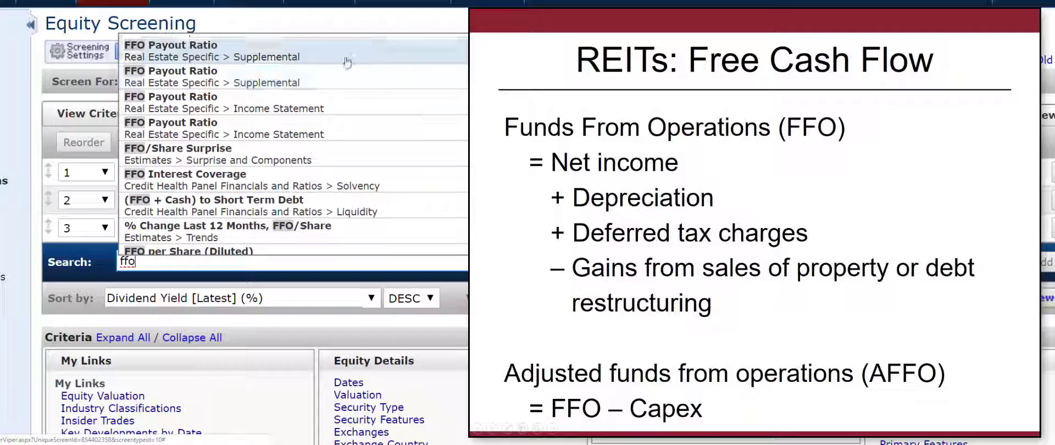
Select FFO Payout Ratio and open its Financial Information criterion settings.
{"action": "left_click", "coordinate": [302, 65]}
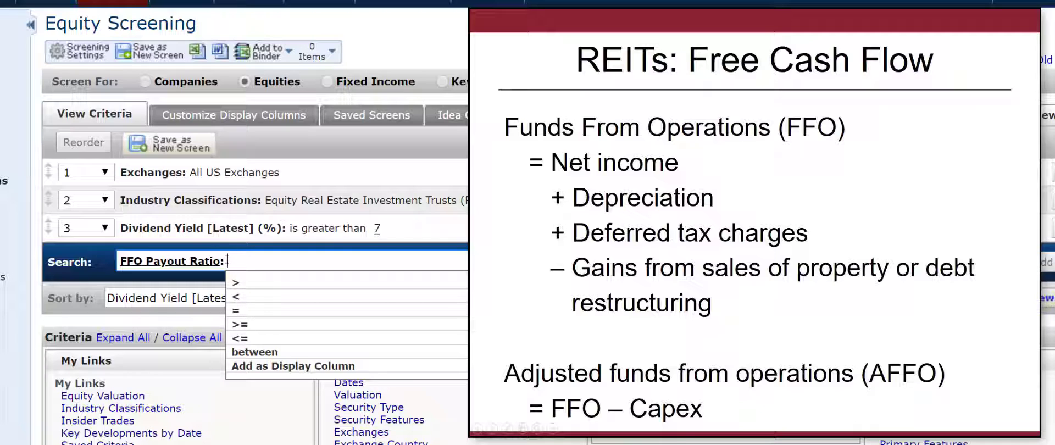
{"action": "left_click", "coordinate": [277, 337]}
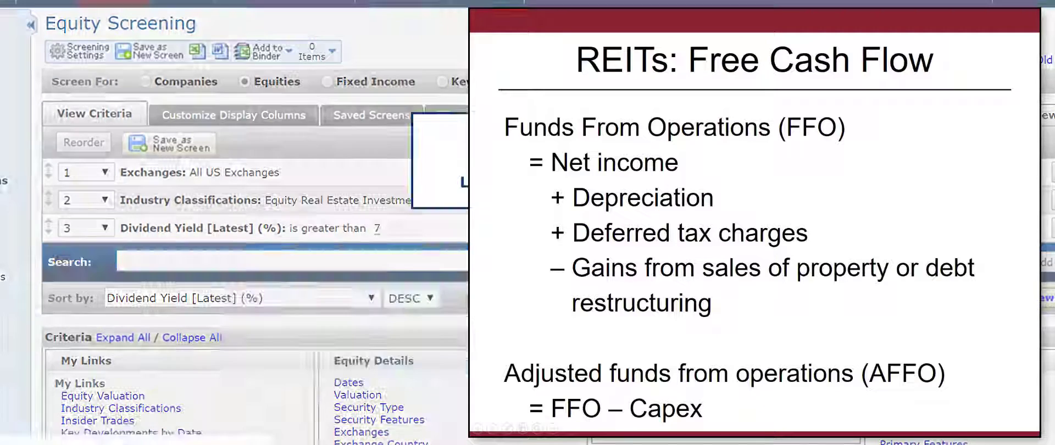
{"action": "scroll", "coordinate": [750, 254], "scroll_direction": "down", "scroll_amount": 5}
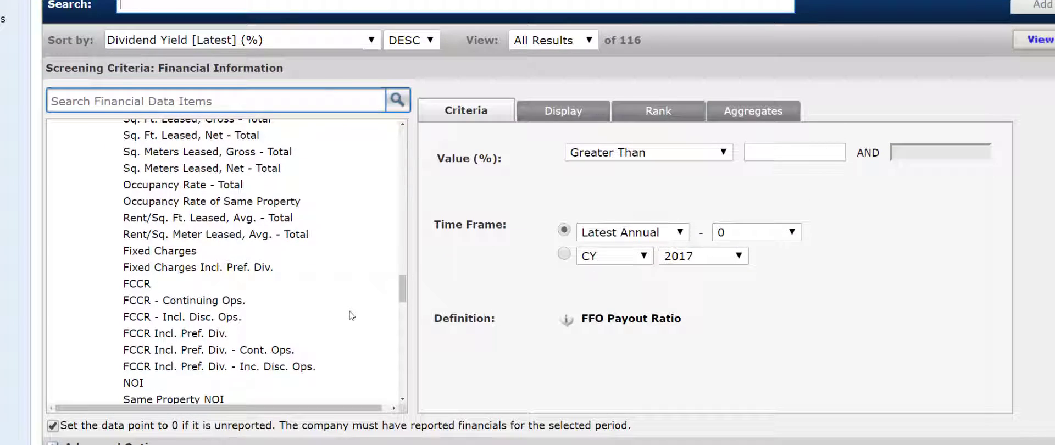
{"action": "scroll", "coordinate": [348, 313], "scroll_direction": "down", "scroll_amount": 1}
{"action": "scroll", "coordinate": [308, 314], "scroll_direction": "down", "scroll_amount": 2}
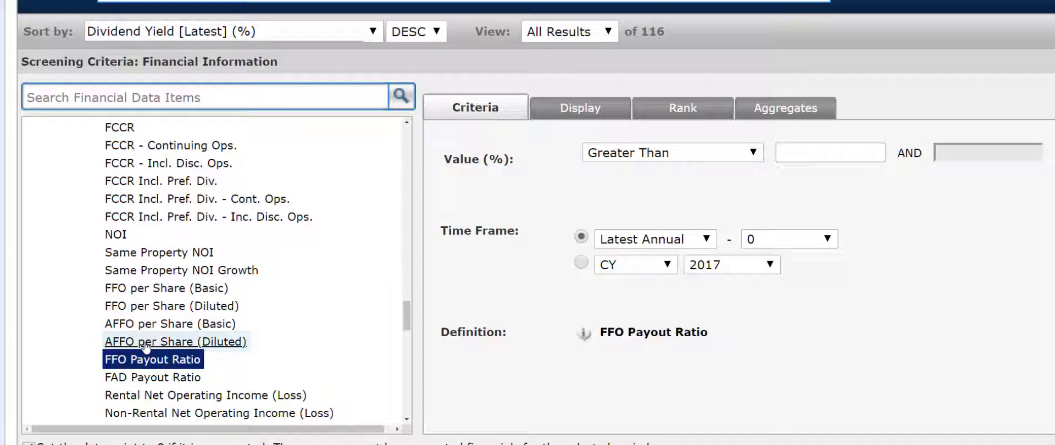
{"action": "left_click", "coordinate": [586, 334]}
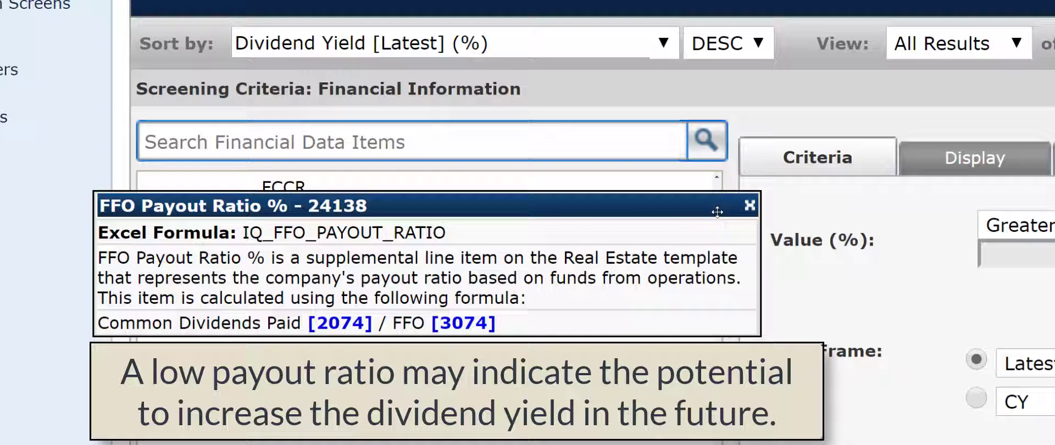
{"action": "left_click", "coordinate": [750, 206]}
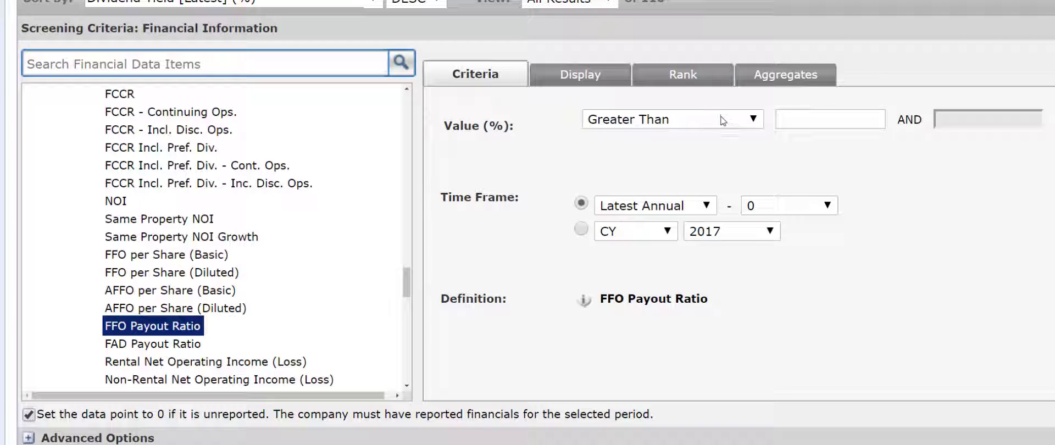
Add FFO Payout Ratio [Latest Annual] less than 80% as criterion 4, leaving 94 REITs.
{"action": "left_click", "coordinate": [755, 118]}
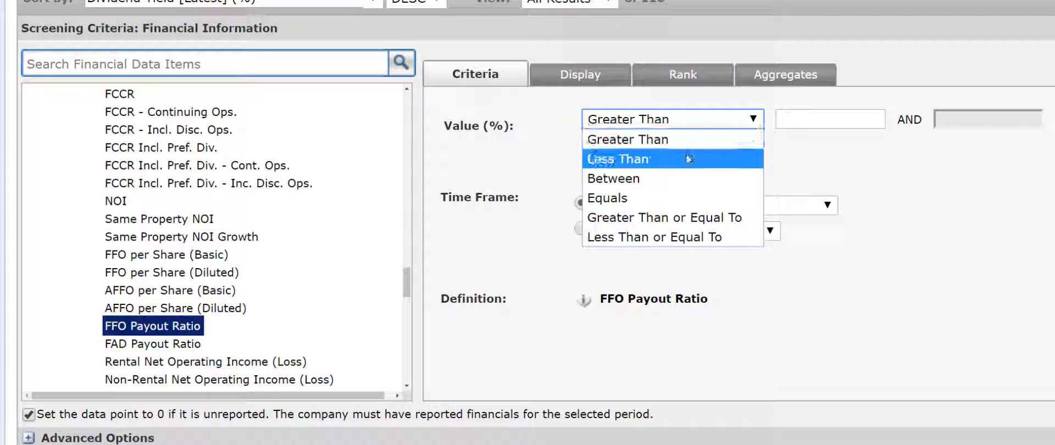
{"action": "left_click", "coordinate": [688, 158]}
{"action": "left_click", "coordinate": [824, 118]}
{"action": "type", "text": "80"}
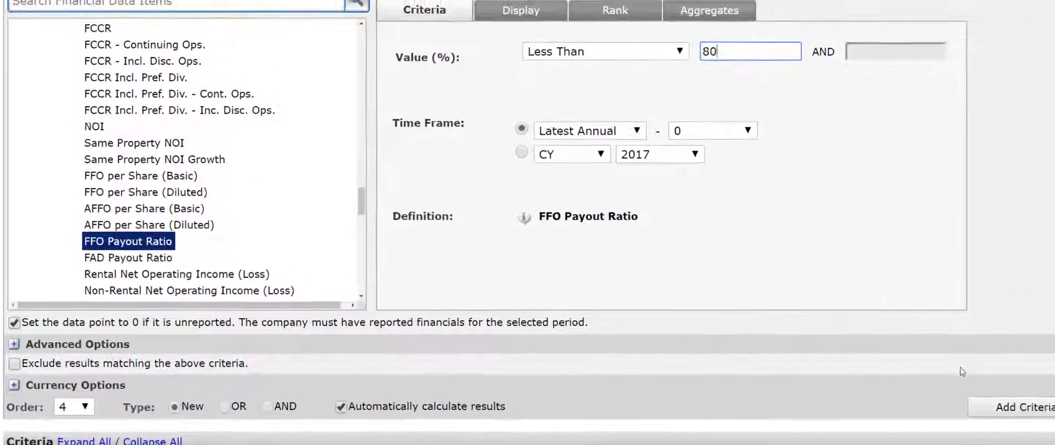
{"action": "left_click", "coordinate": [1000, 407]}
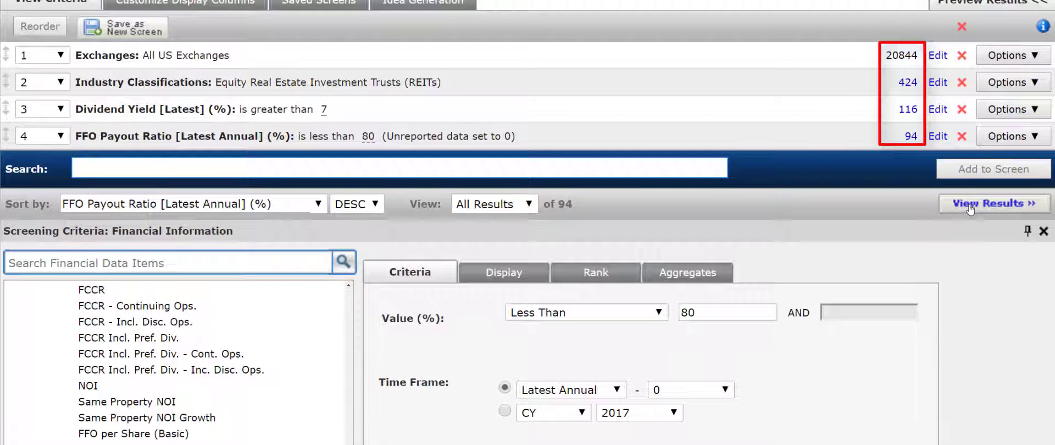
{"action": "left_click", "coordinate": [209, 164]}
{"action": "scroll", "coordinate": [115, 353], "scroll_direction": "down", "scroll_amount": 1}
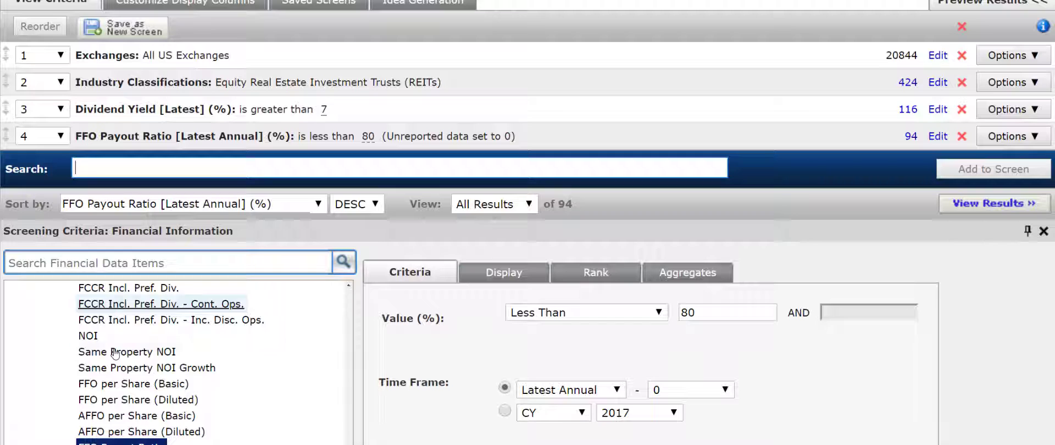
Pick Operating NOI / Average Gross Properties % from the NOI data items, then run the screen.
{"action": "left_click", "coordinate": [149, 264]}
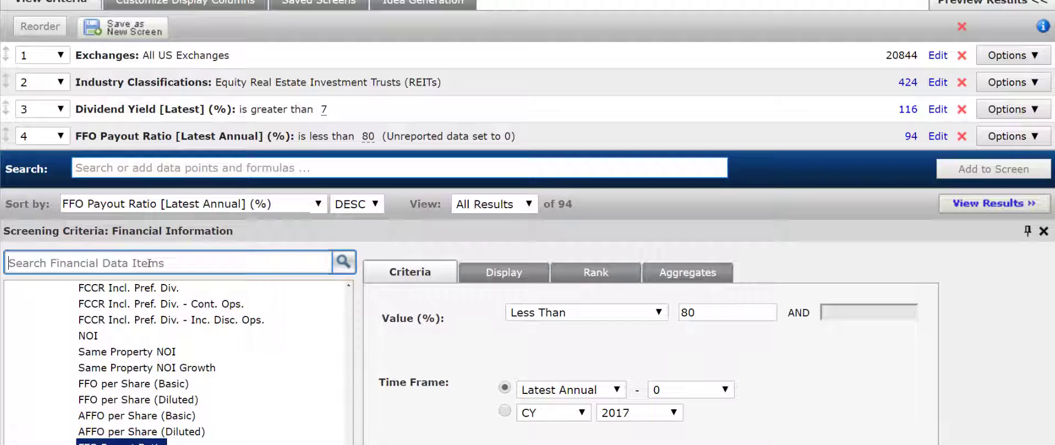
{"action": "type", "text": "noi"}
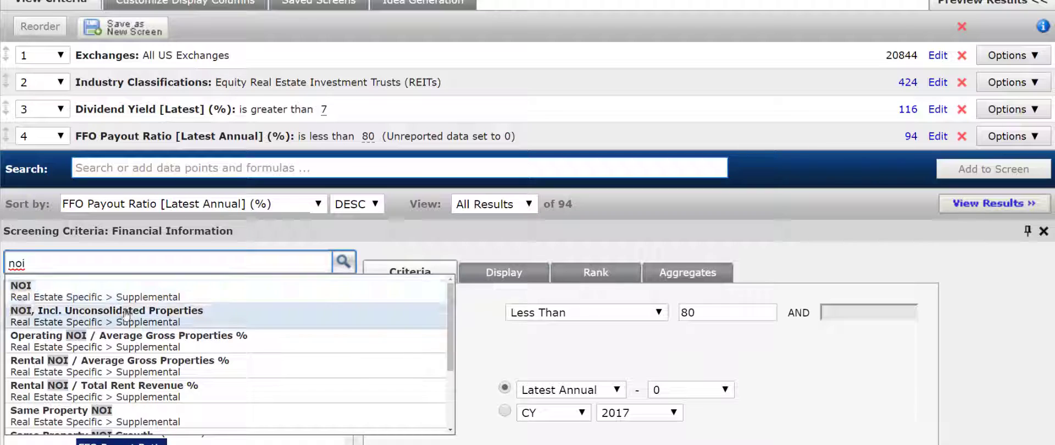
{"action": "scroll", "coordinate": [125, 315], "scroll_direction": "down", "scroll_amount": 1}
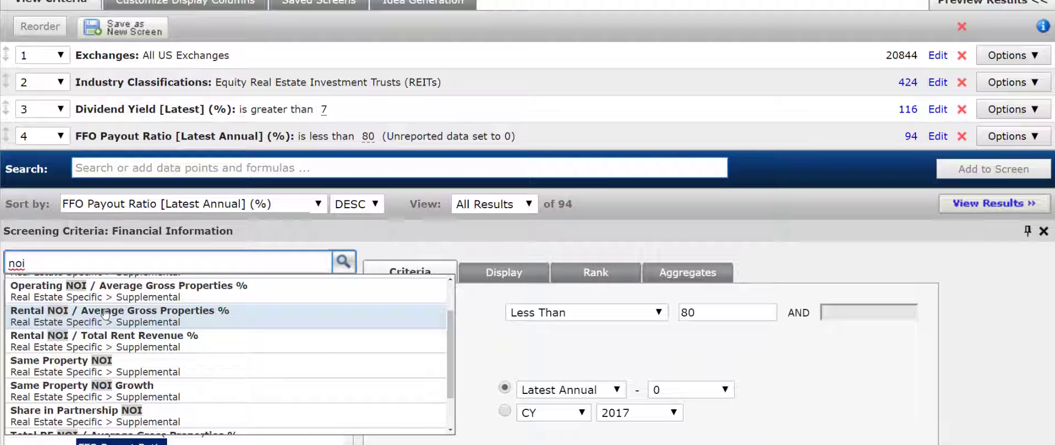
{"action": "scroll", "coordinate": [104, 314], "scroll_direction": "down", "scroll_amount": 1}
{"action": "scroll", "coordinate": [98, 312], "scroll_direction": "up", "scroll_amount": 2}
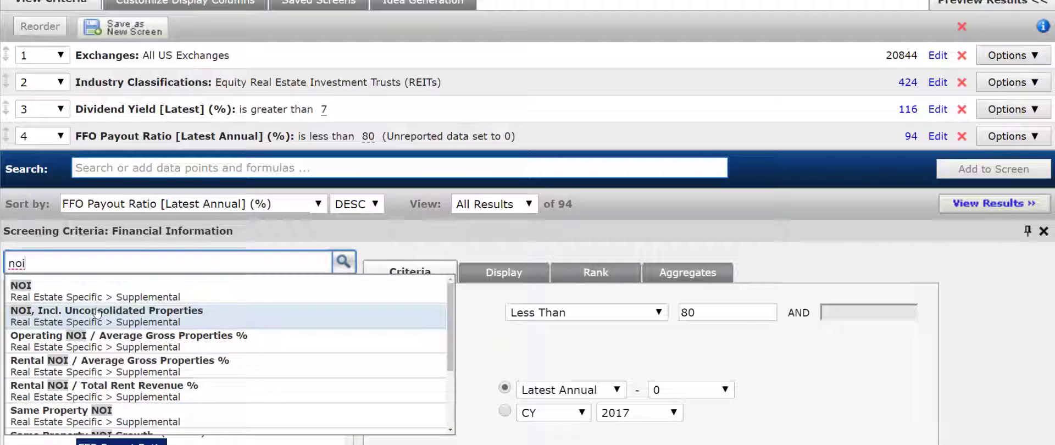
{"action": "scroll", "coordinate": [97, 313], "scroll_direction": "up", "scroll_amount": 1}
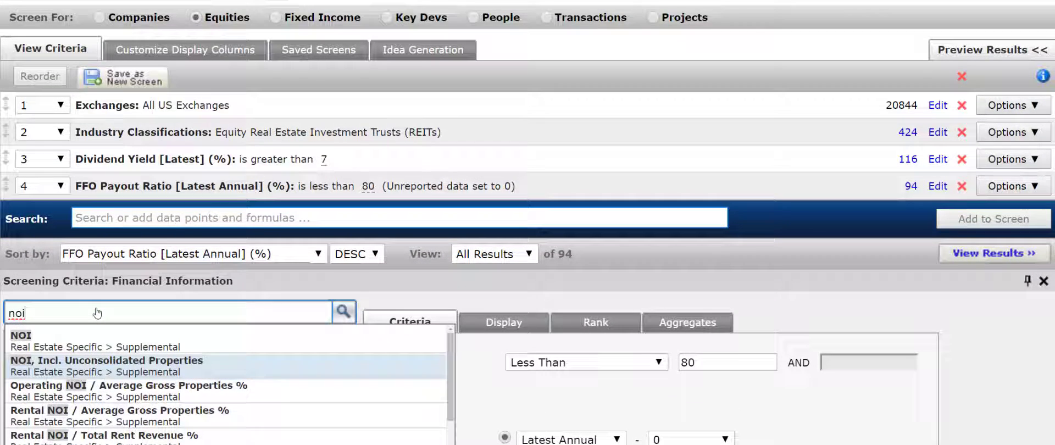
{"action": "left_click", "coordinate": [126, 391]}
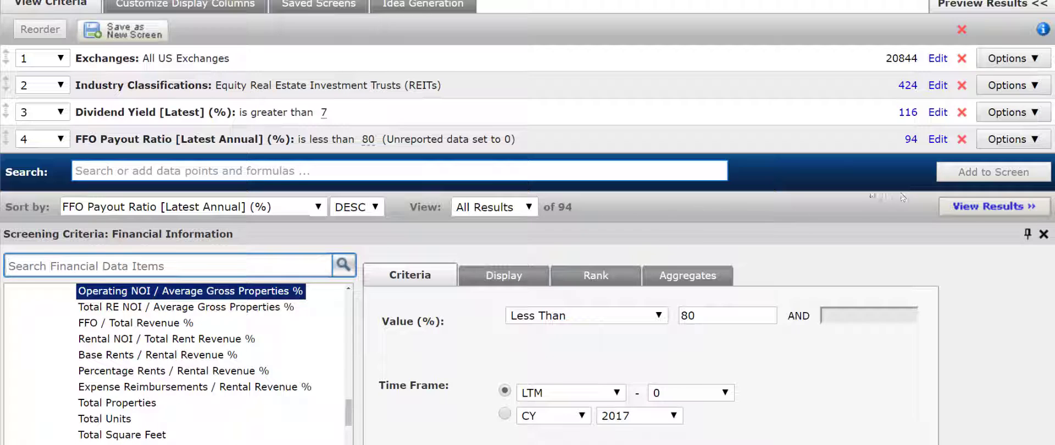
{"action": "left_click", "coordinate": [969, 211]}
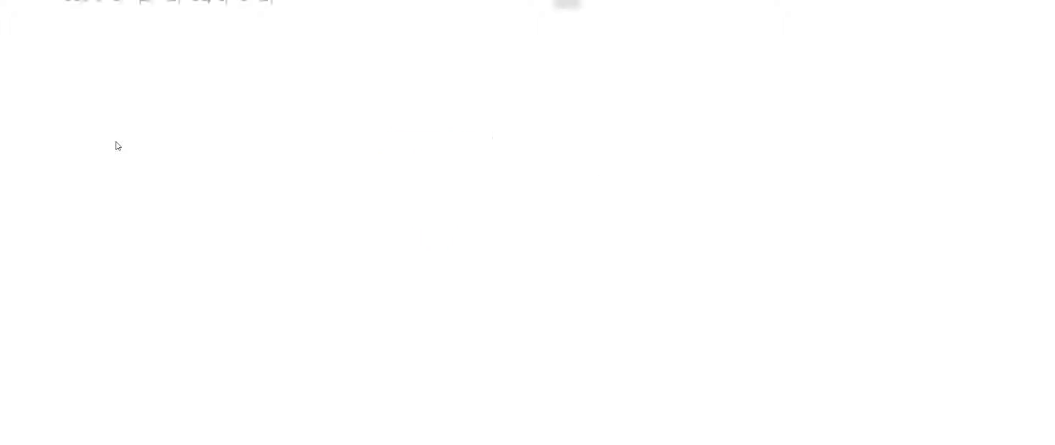
Scroll through the 94 matching REITs down to Park Hotels & Resorts.
{"action": "scroll", "coordinate": [116, 146], "scroll_direction": "down", "scroll_amount": 6}
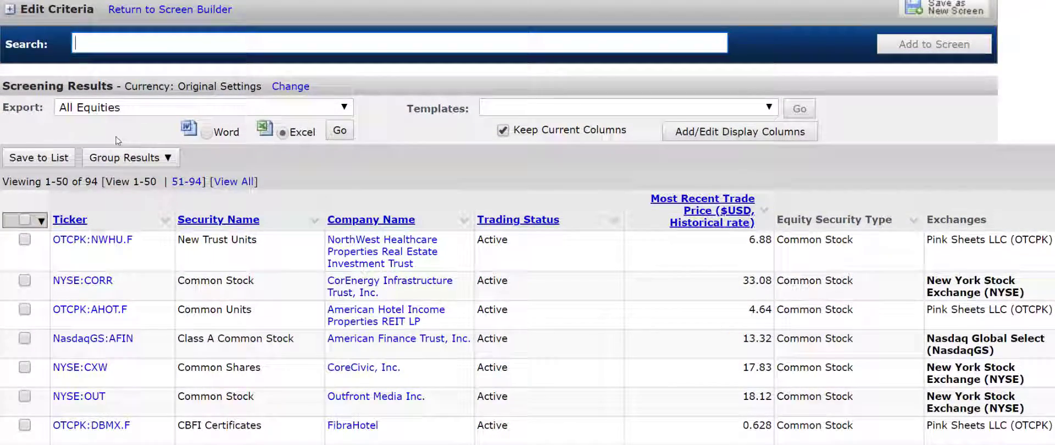
{"action": "scroll", "coordinate": [116, 140], "scroll_direction": "down", "scroll_amount": 5}
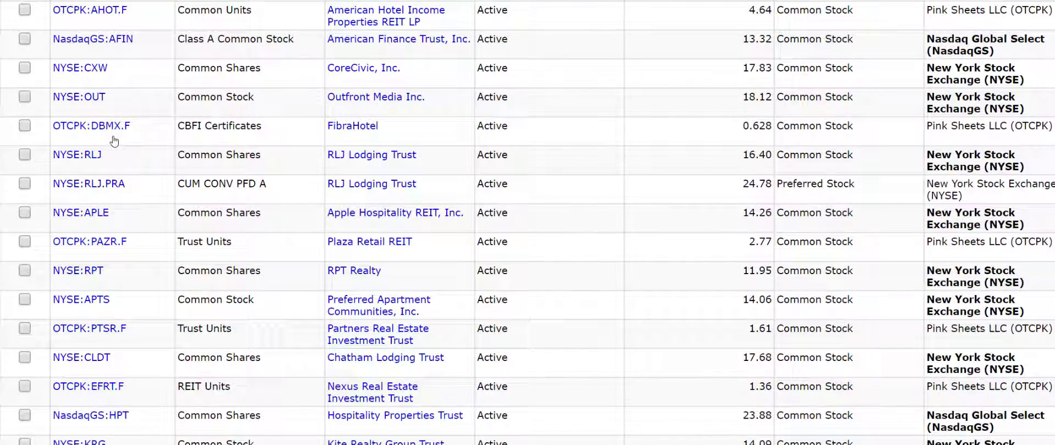
{"action": "scroll", "coordinate": [113, 140], "scroll_direction": "down", "scroll_amount": 3}
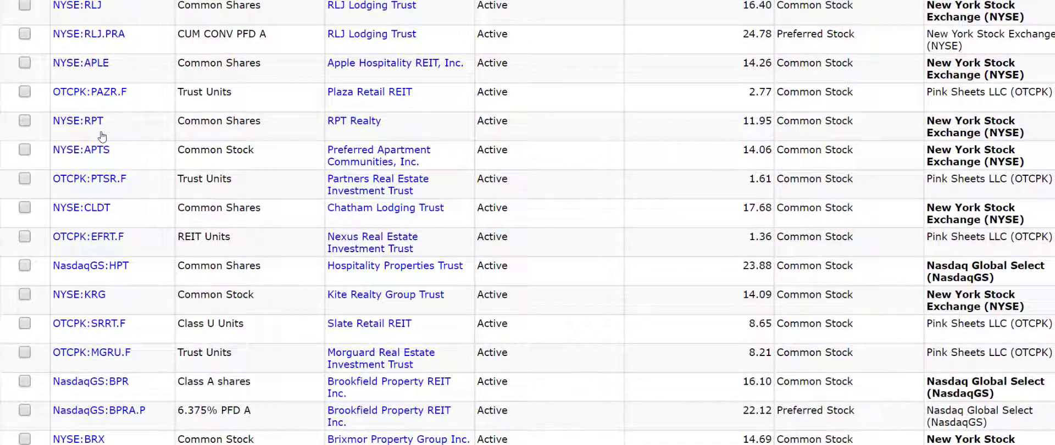
{"action": "scroll", "coordinate": [97, 136], "scroll_direction": "down", "scroll_amount": 1}
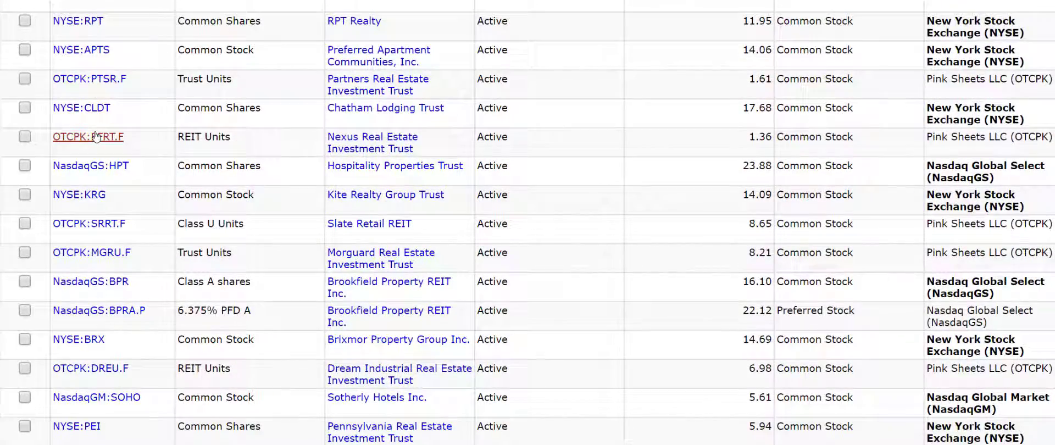
{"action": "scroll", "coordinate": [96, 137], "scroll_direction": "down", "scroll_amount": 1}
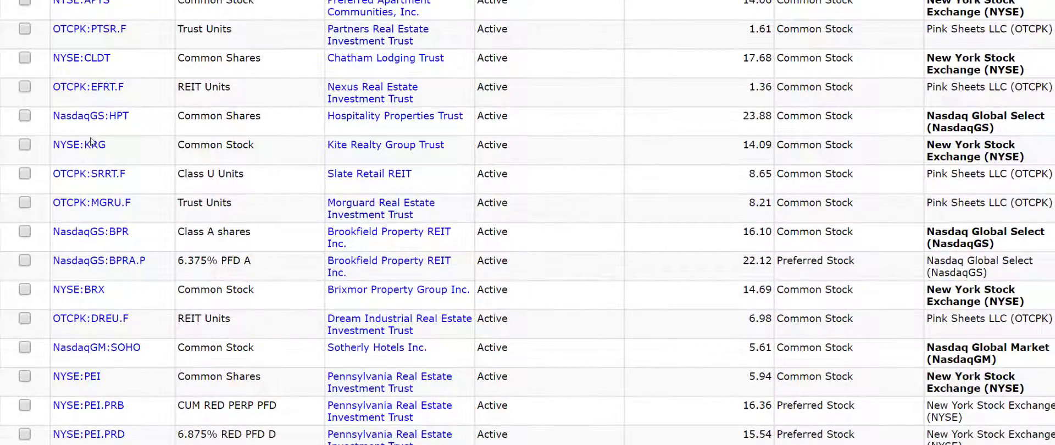
{"action": "scroll", "coordinate": [92, 141], "scroll_direction": "down", "scroll_amount": 1}
{"action": "scroll", "coordinate": [92, 142], "scroll_direction": "down", "scroll_amount": 4}
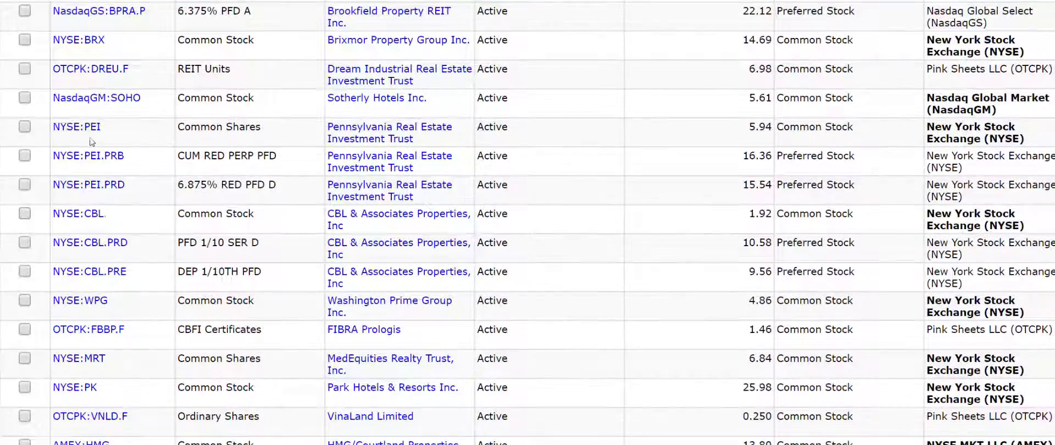
{"action": "scroll", "coordinate": [92, 143], "scroll_direction": "down", "scroll_amount": 2}
{"action": "scroll", "coordinate": [91, 143], "scroll_direction": "down", "scroll_amount": 1}
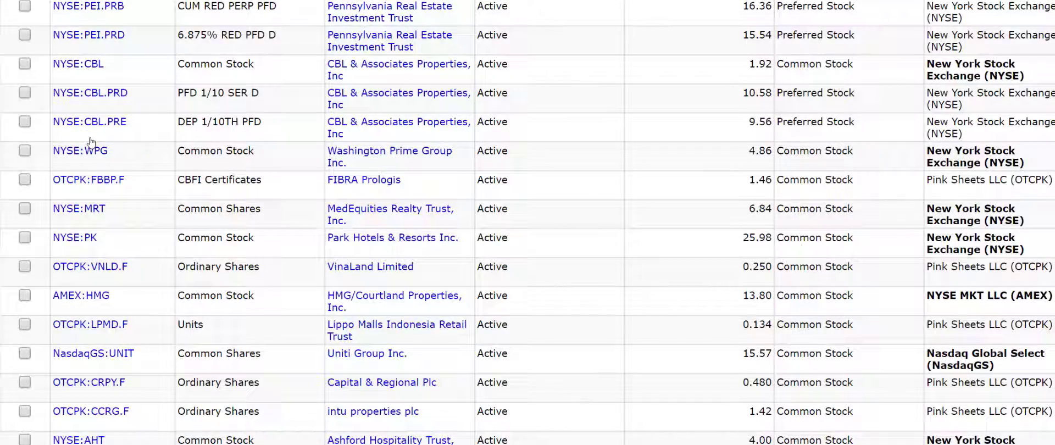
{"action": "scroll", "coordinate": [91, 143], "scroll_direction": "down", "scroll_amount": 5}
{"action": "scroll", "coordinate": [92, 141], "scroll_direction": "up", "scroll_amount": 3}
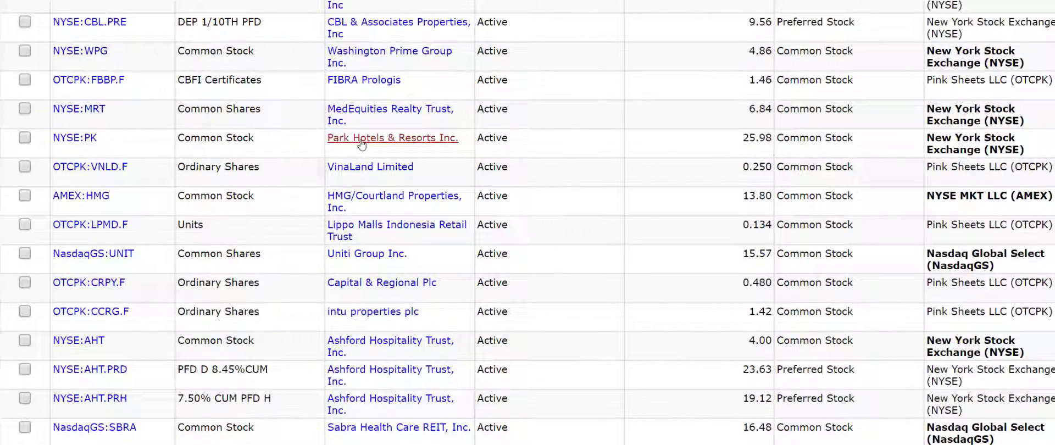
Open the Park Hotels & Resorts profile and highlight its description and 7.1% dividend yield.
{"action": "left_click", "coordinate": [361, 138]}
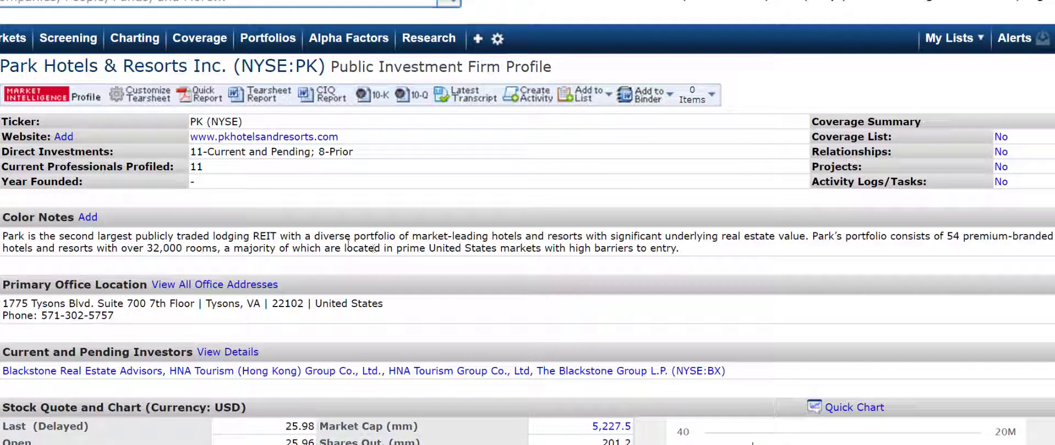
{"action": "left_click_drag", "start_coordinate": [322, 236], "coordinate": [589, 233]}
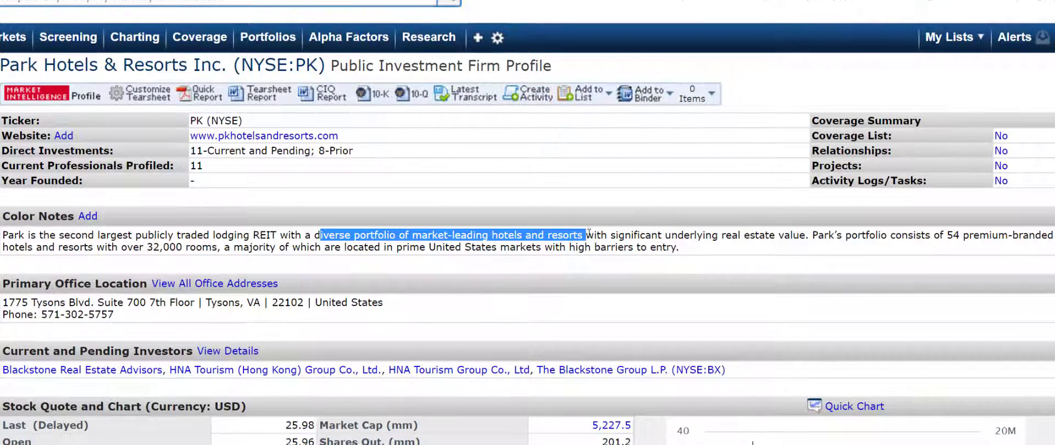
{"action": "scroll", "coordinate": [588, 233], "scroll_direction": "down", "scroll_amount": 6}
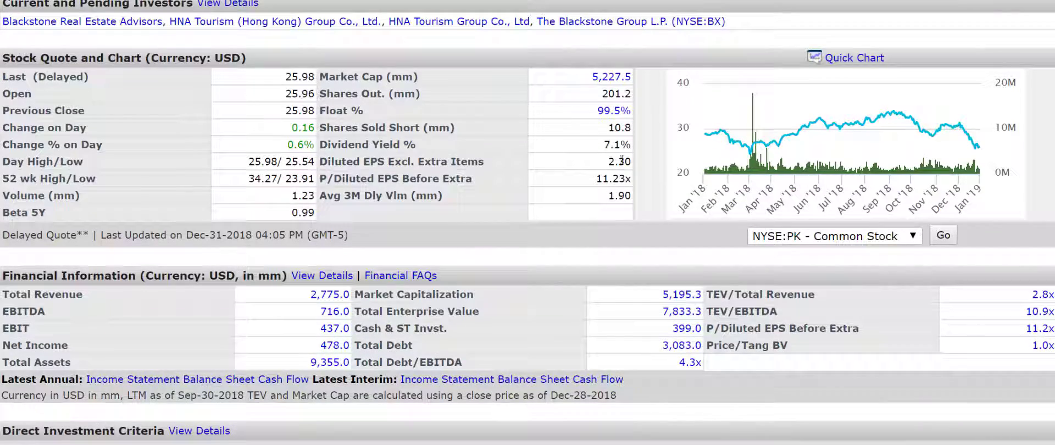
{"action": "left_click_drag", "start_coordinate": [630, 146], "coordinate": [604, 145]}
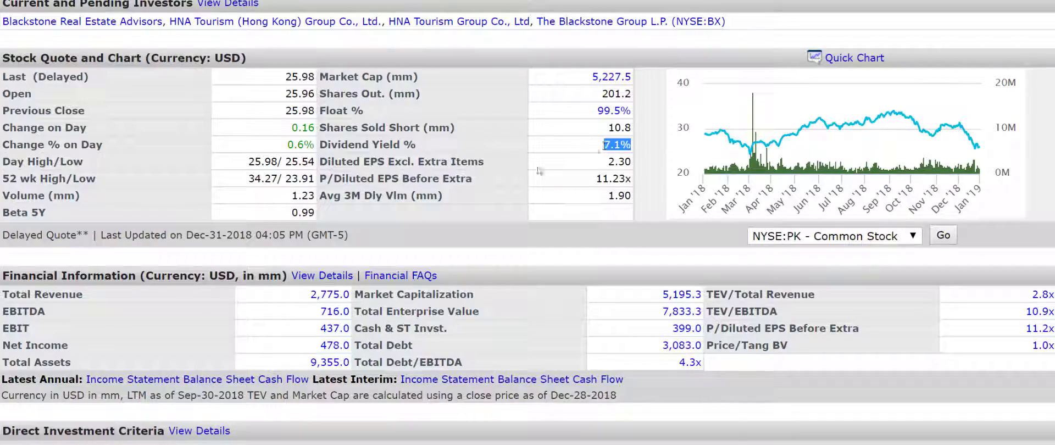
{"action": "scroll", "coordinate": [442, 187], "scroll_direction": "up", "scroll_amount": 6}
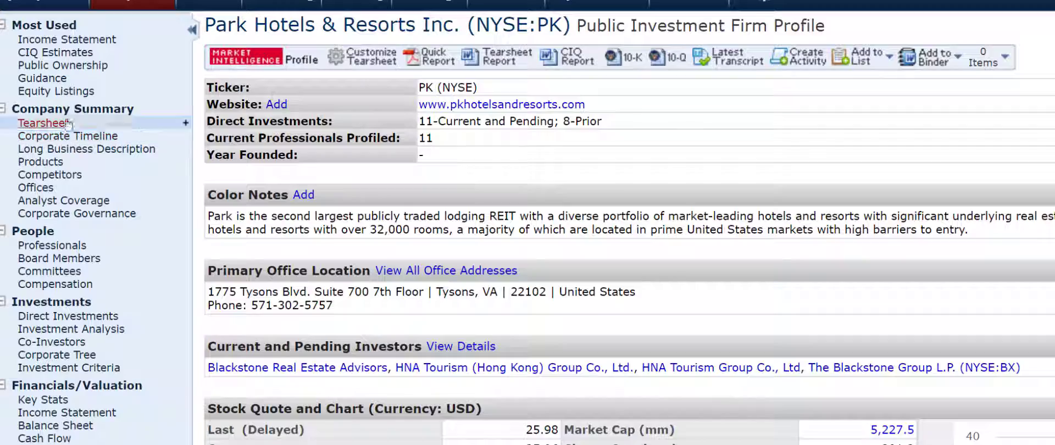
Open Park Hotels' annual income statement and highlight the latest Dividends per Share.
{"action": "left_click", "coordinate": [76, 45]}
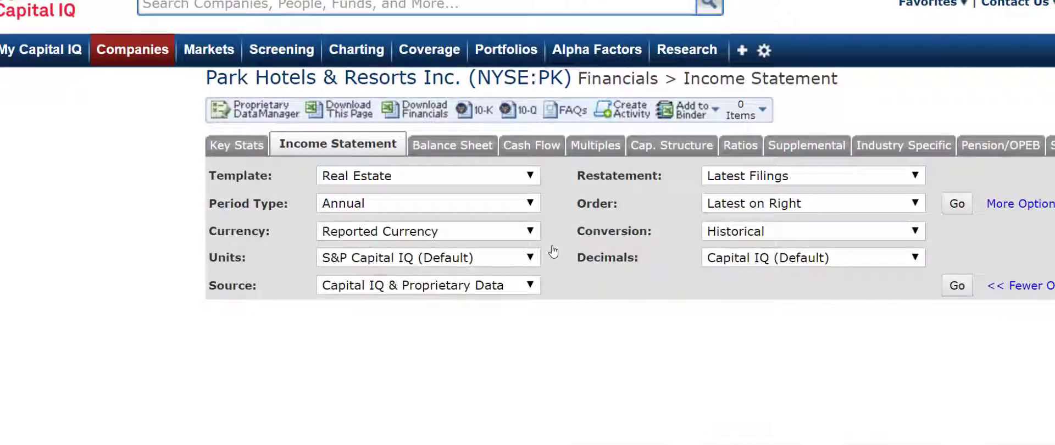
{"action": "scroll", "coordinate": [548, 246], "scroll_direction": "down", "scroll_amount": 9}
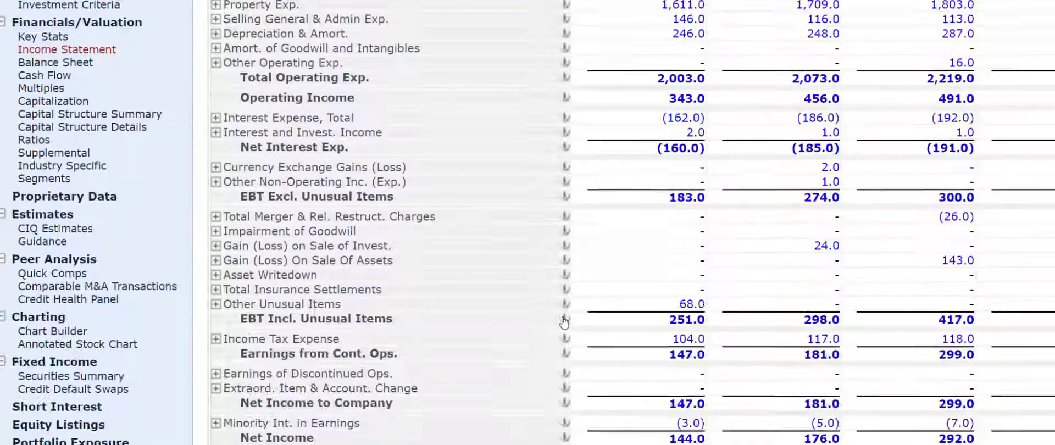
{"action": "scroll", "coordinate": [564, 324], "scroll_direction": "down", "scroll_amount": 5}
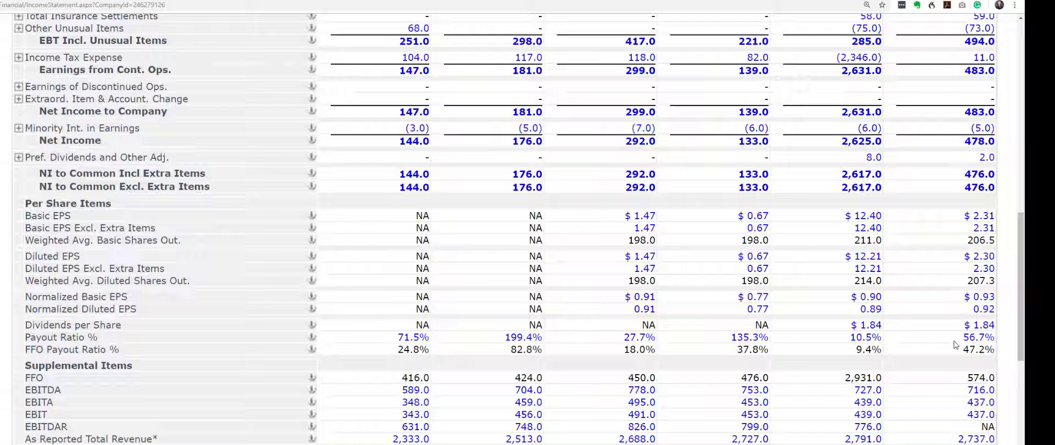
{"action": "mouse_move", "coordinate": [970, 331]}
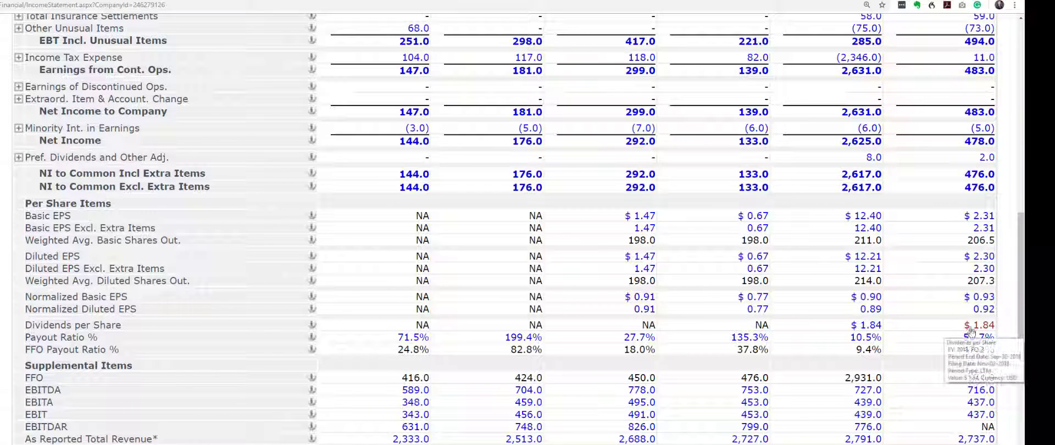
{"action": "left_click_drag", "start_coordinate": [959, 326], "coordinate": [994, 326]}
Highlight the latest Basic EPS of $2.31 and review the payout ratios, including 47.2% LTM FFO payout.
{"action": "mouse_move", "coordinate": [994, 329]}
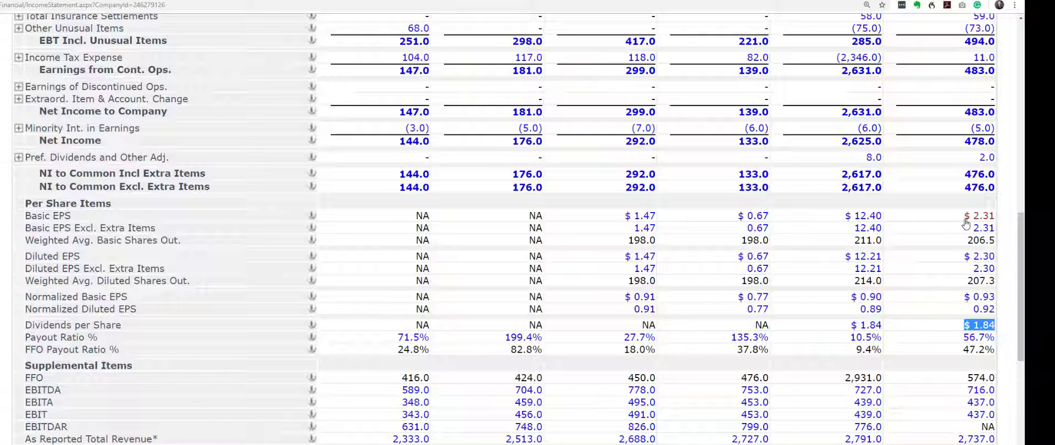
{"action": "left_click_drag", "start_coordinate": [961, 216], "coordinate": [992, 217]}
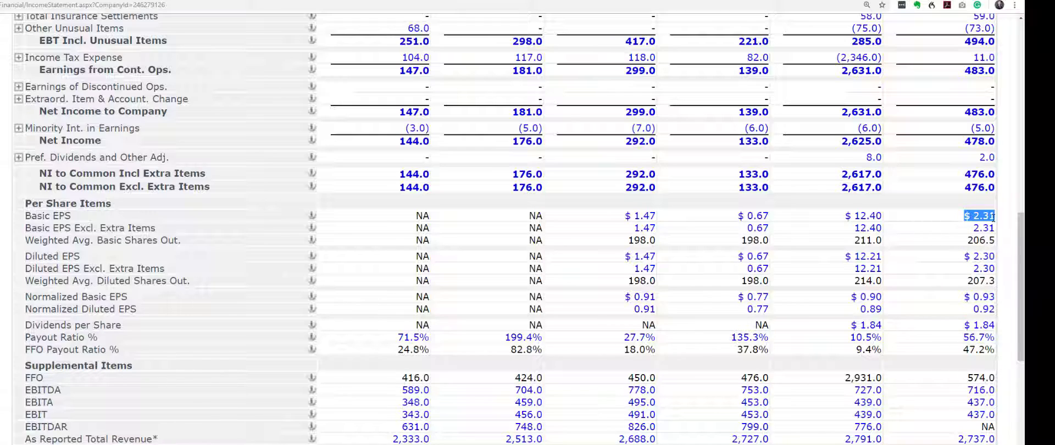
{"action": "mouse_move", "coordinate": [987, 230]}
{"action": "scroll", "coordinate": [882, 272], "scroll_direction": "up", "scroll_amount": 1}
{"action": "scroll", "coordinate": [882, 272], "scroll_direction": "down", "scroll_amount": 1}
{"action": "mouse_move", "coordinate": [880, 268]}
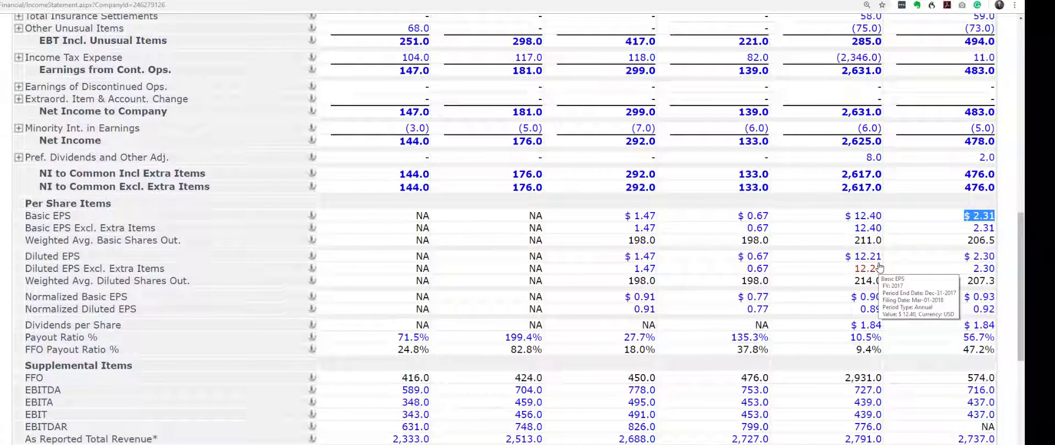
{"action": "scroll", "coordinate": [879, 267], "scroll_direction": "down", "scroll_amount": 1}
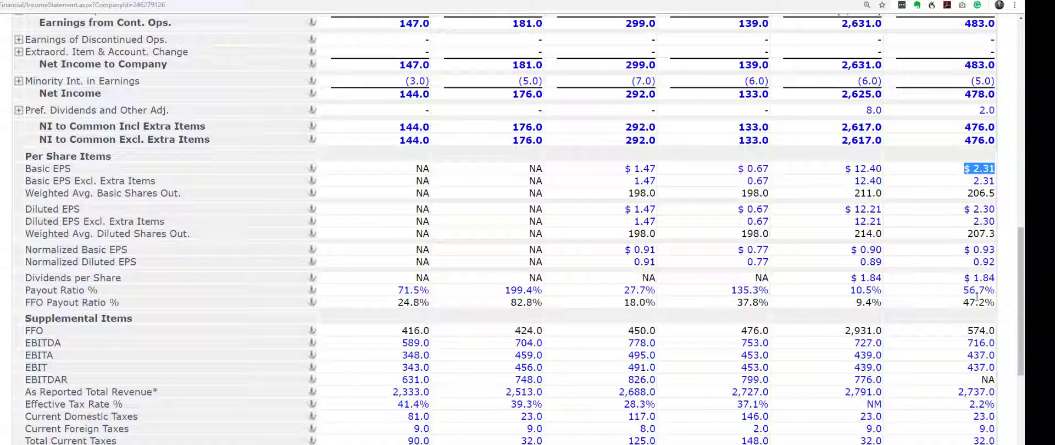
{"action": "mouse_move", "coordinate": [979, 296]}
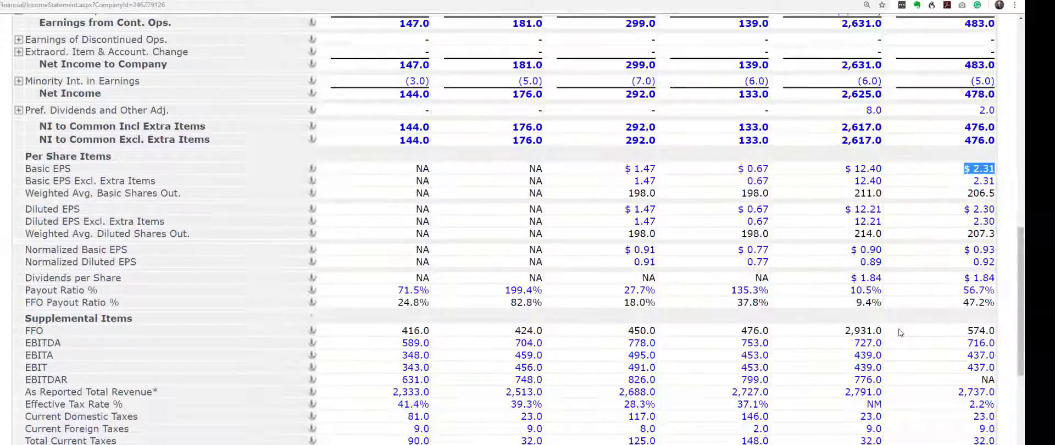
{"action": "scroll", "coordinate": [904, 334], "scroll_direction": "up", "scroll_amount": 8}
{"action": "scroll", "coordinate": [901, 332], "scroll_direction": "up", "scroll_amount": 4}
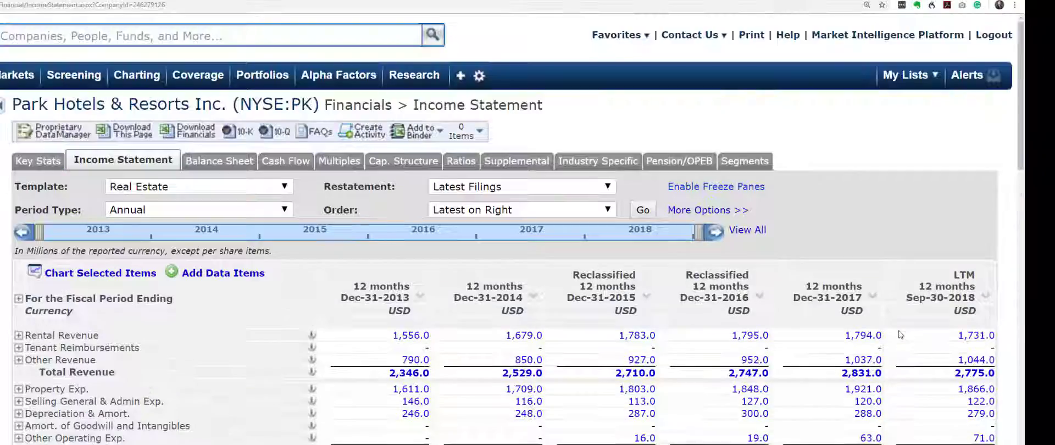